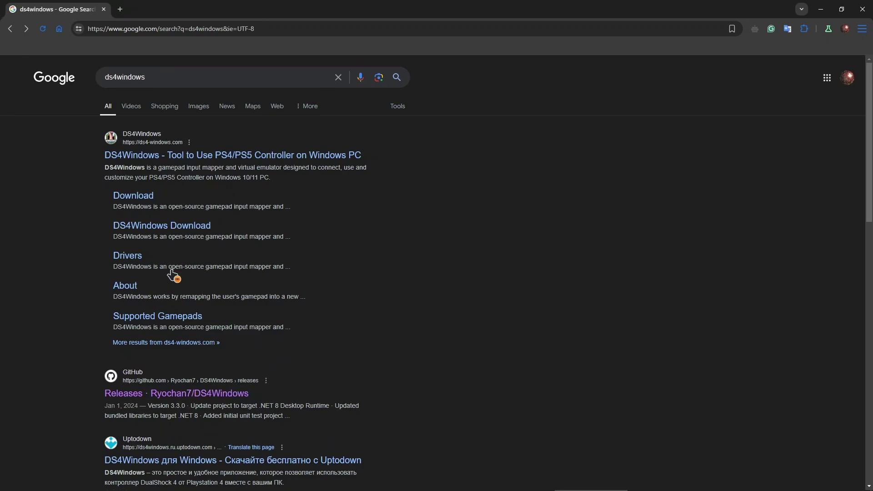
Step: Follow the search result to the DS4Windows GitHub releases page for v3.3.3
click(212, 342)
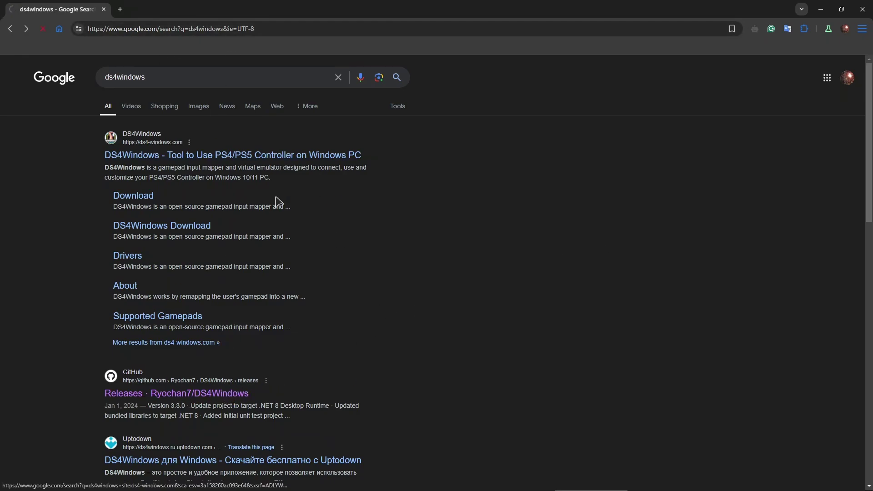
scroll(414, 271, down, 3)
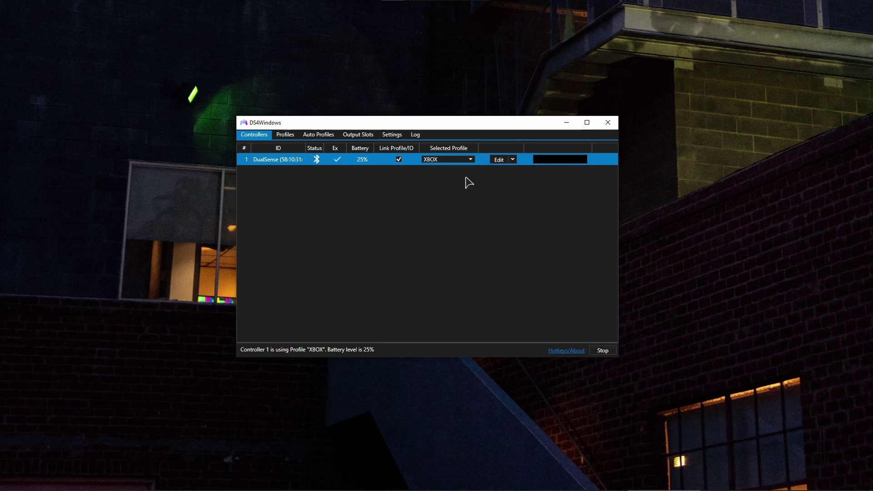
Step: Enable DS4 and DualSense Controller Support in the Device Options dialog
click(399, 138)
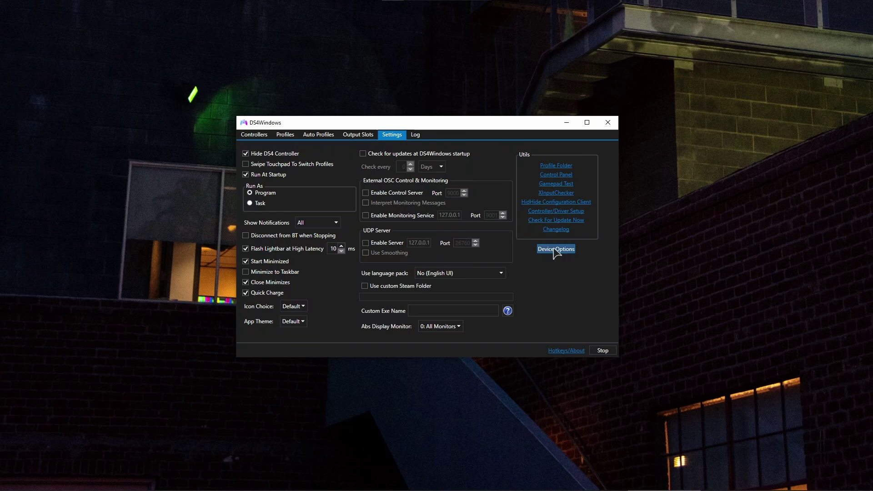
click(556, 250)
mouse_move(270, 113)
mouse_down()
mouse_move(378, 252)
mouse_move(400, 134)
mouse_move(392, 143)
mouse_up()
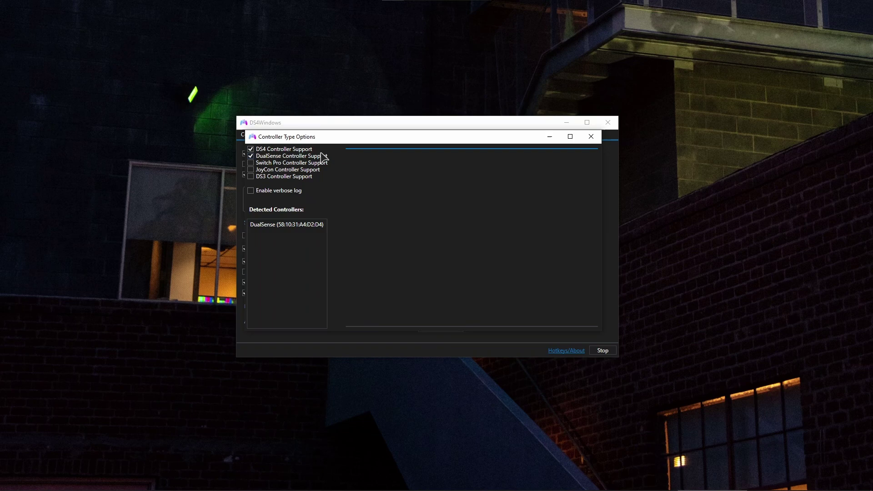
click(591, 137)
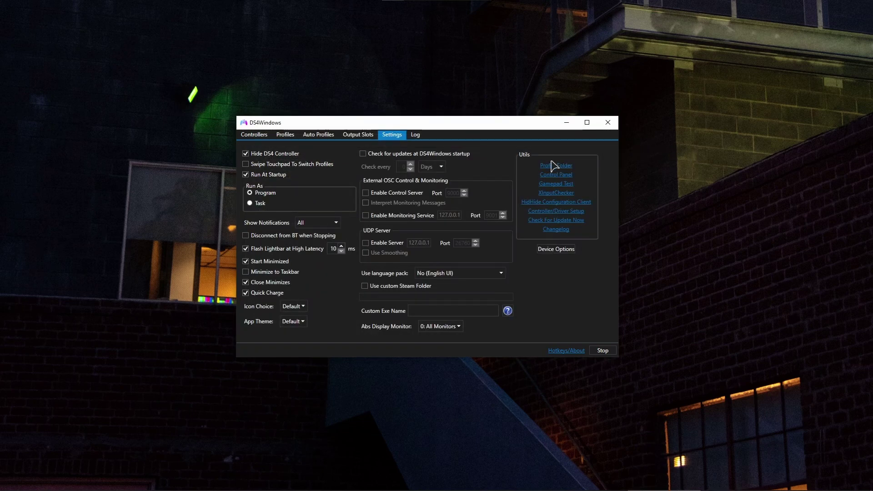
Step: Check the Controllers list, then return to the Settings page
click(258, 135)
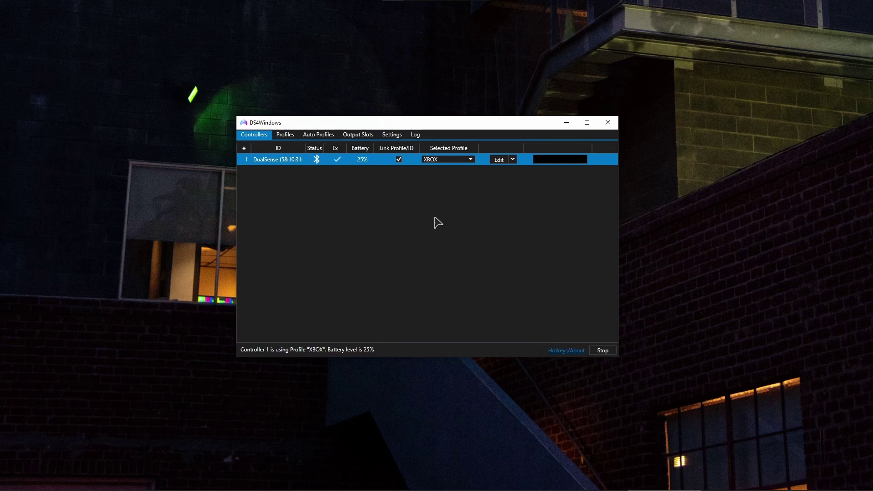
click(398, 136)
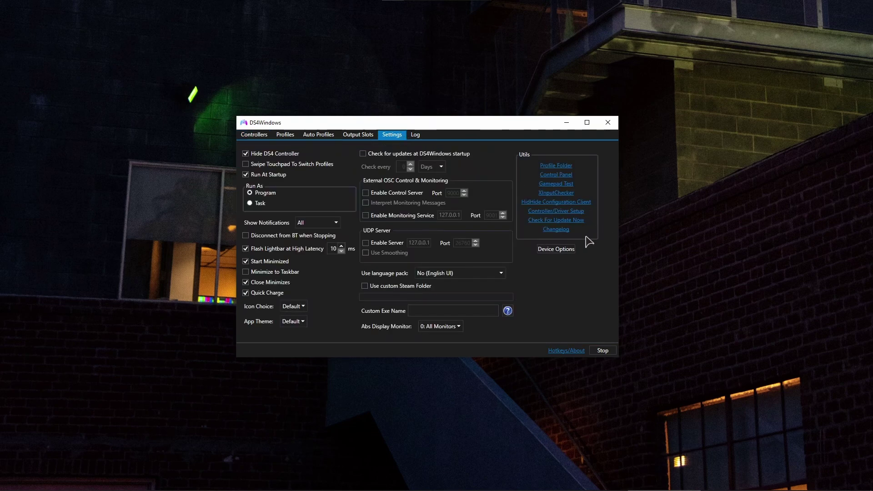
Step: Use the Controller/Driver Setup guide to show HidHide 1.2.128 in Programs and Features
click(567, 211)
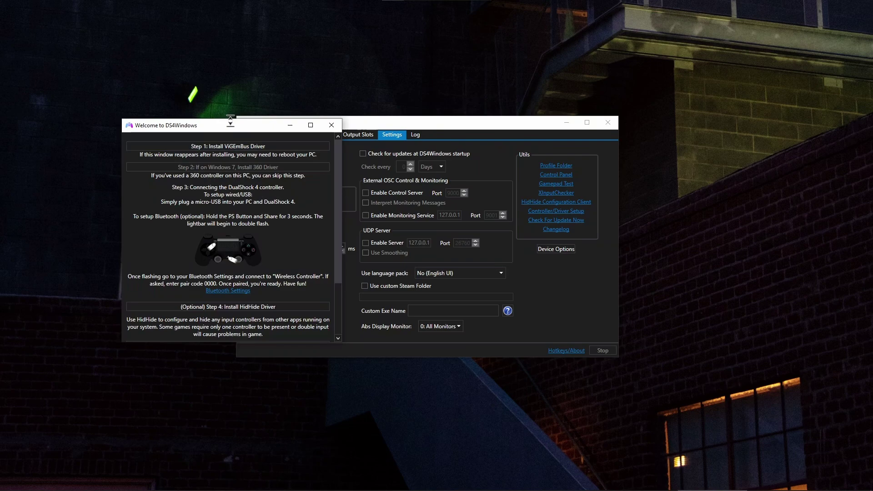
mouse_move(229, 126)
mouse_down()
mouse_move(706, 124)
mouse_move(567, 133)
mouse_up()
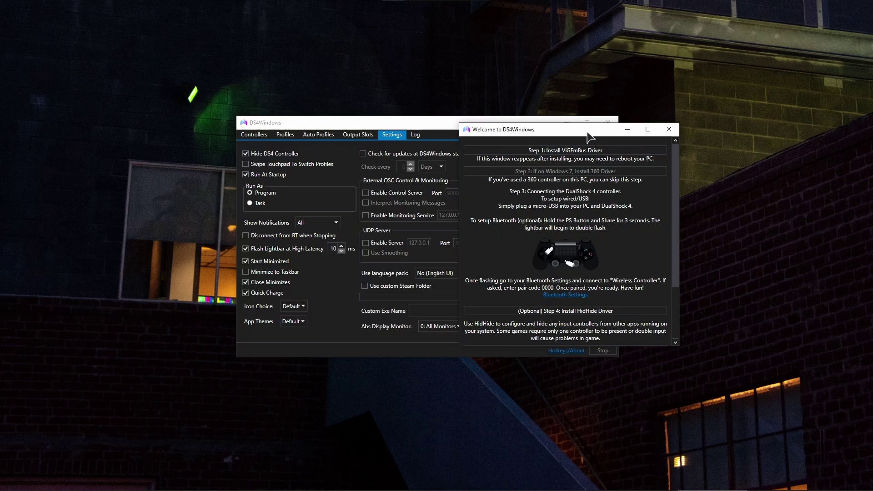
drag(587, 134, 472, 139)
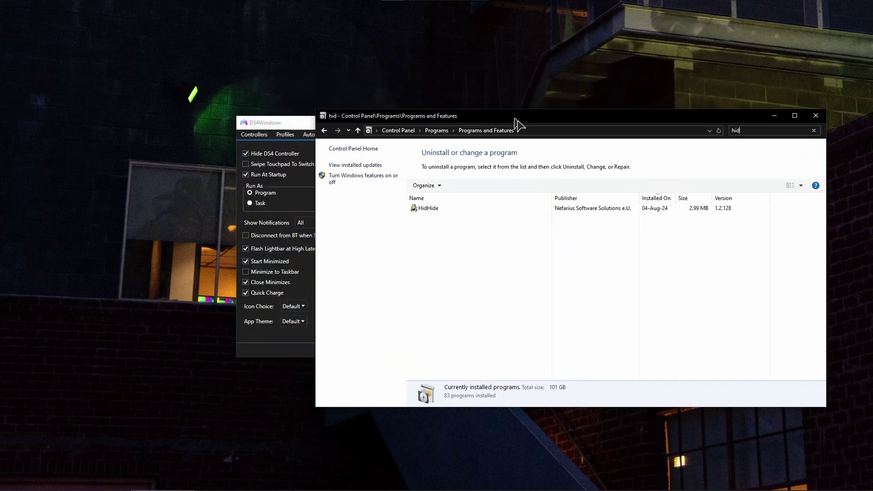
mouse_move(472, 87)
mouse_down()
mouse_move(476, 142)
mouse_move(285, 95)
mouse_up()
Step: Close the setup guide and place DS4Windows beside Programs and Features
click(552, 133)
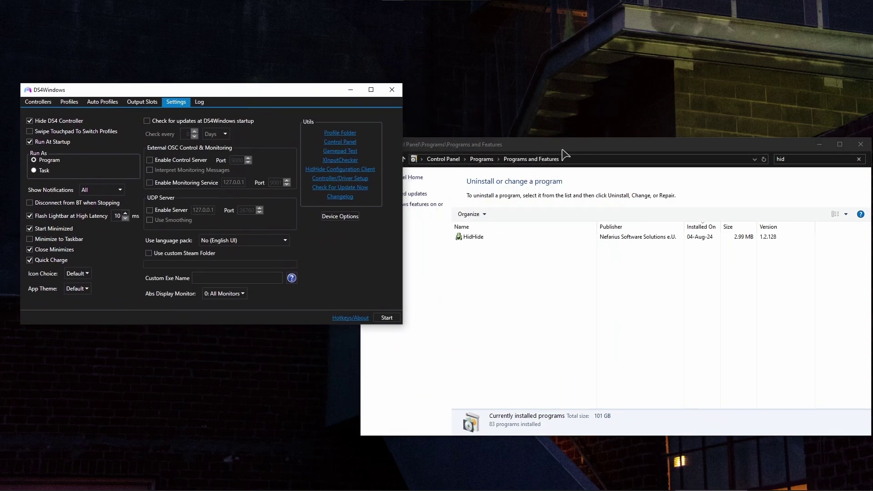
mouse_move(562, 151)
mouse_down()
mouse_move(499, 111)
mouse_move(522, 72)
mouse_up()
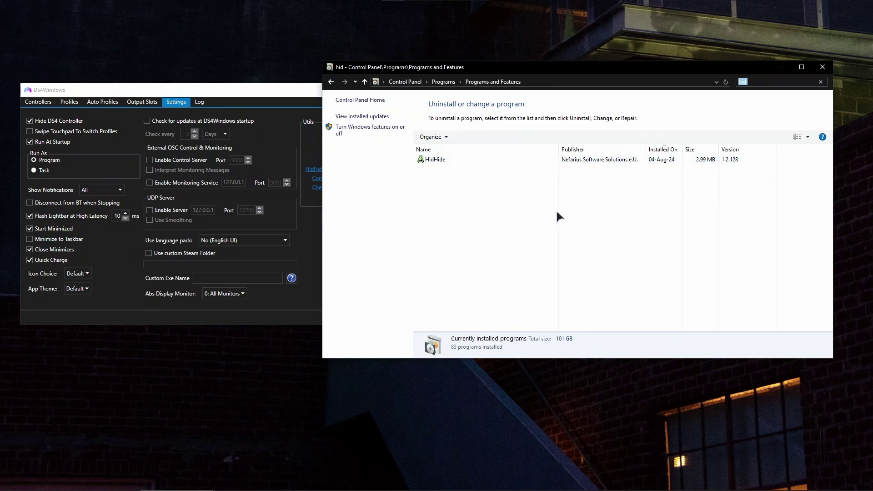
click(279, 103)
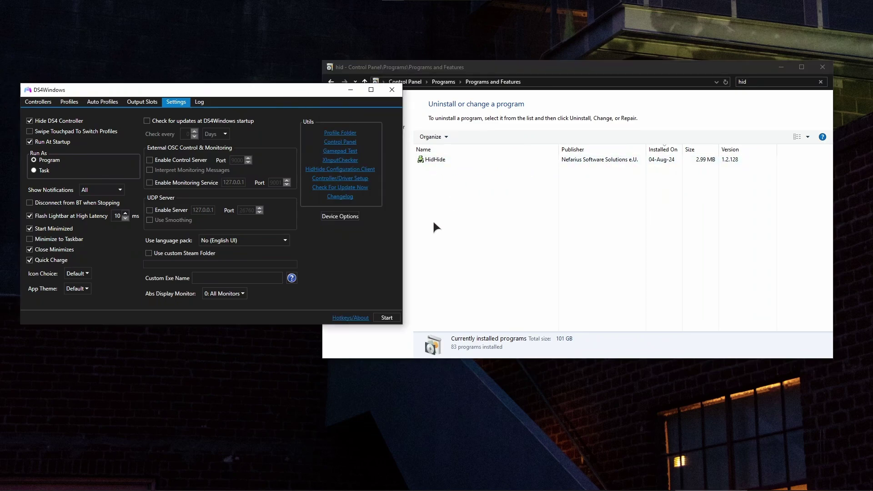
Step: Reopen the Controller/Driver Setup guide briefly, then close it
click(351, 179)
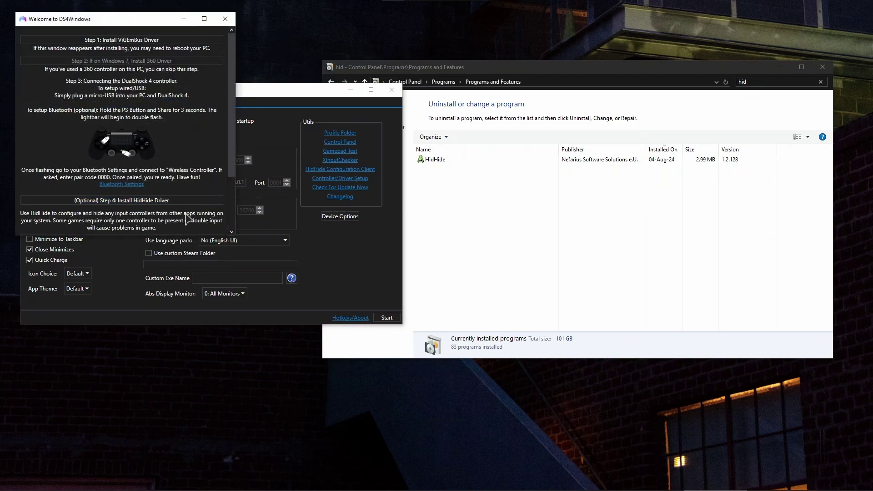
click(225, 19)
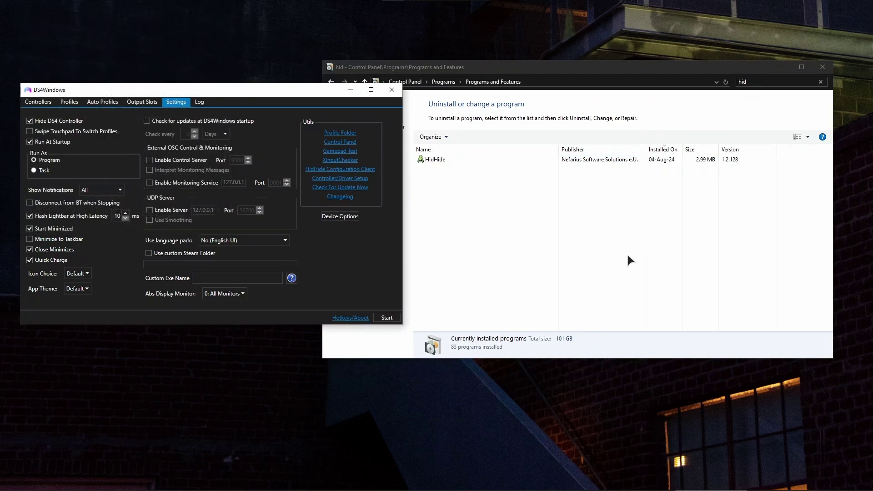
Step: Show the Controllers page reading 'No Controllers Connected (Max 8)' with DS4Windows centred
drag(267, 91, 346, 188)
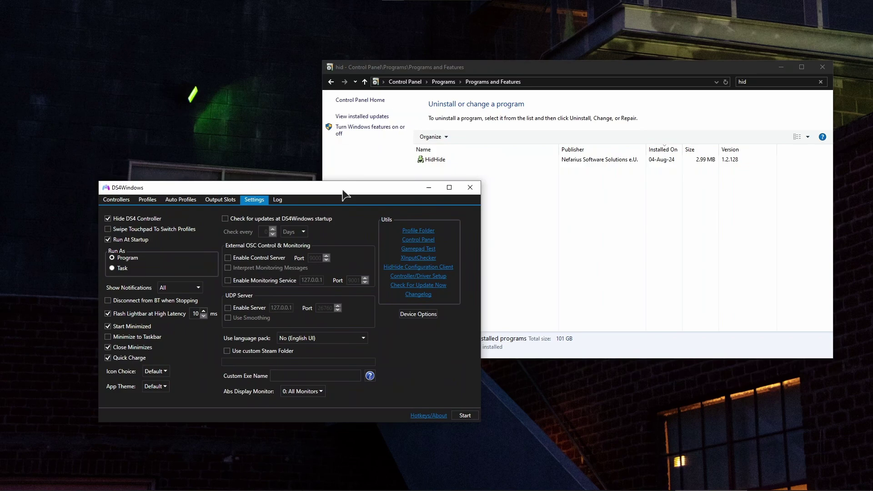
click(132, 199)
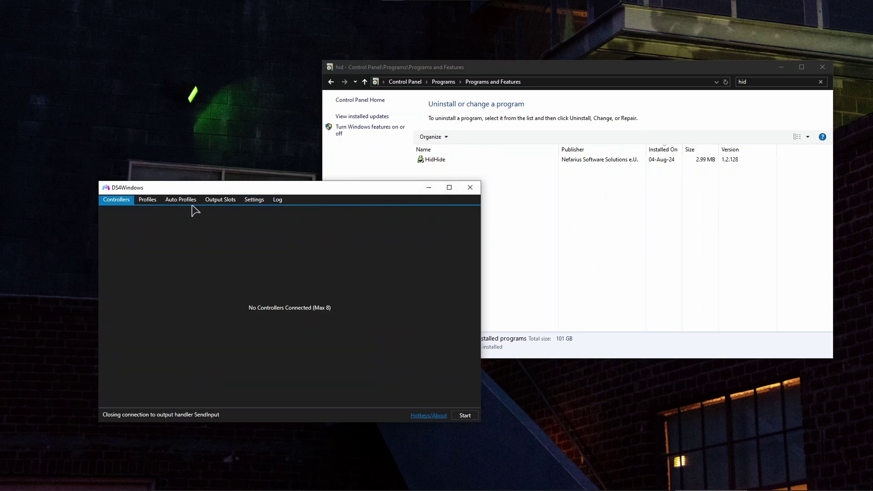
click(822, 66)
mouse_move(275, 189)
mouse_down()
mouse_move(444, 141)
mouse_move(407, 136)
mouse_up()
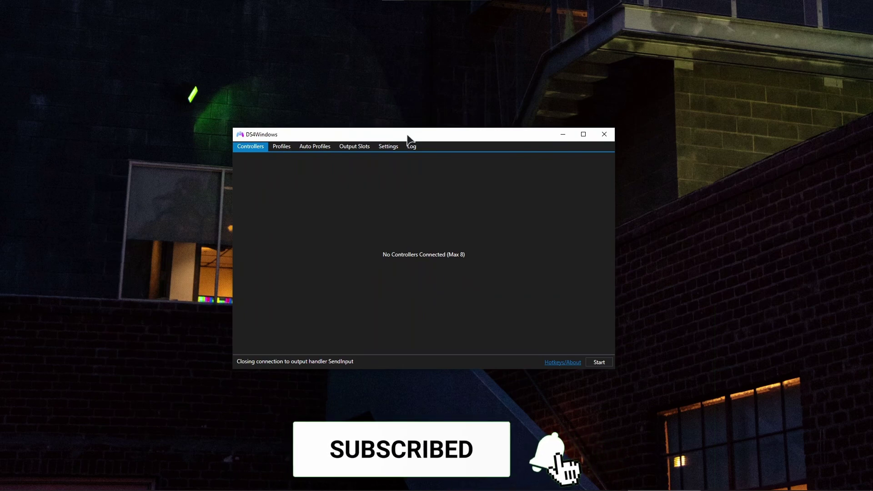